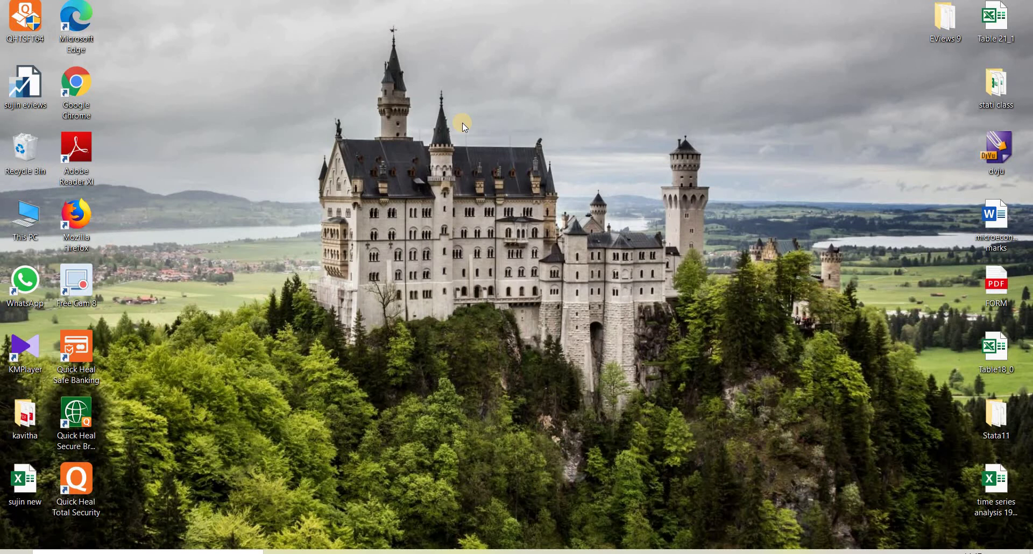
- Open the "one sample test" workbook from the "stati class" desktop folder and maximize its window
double_click(1000, 89)
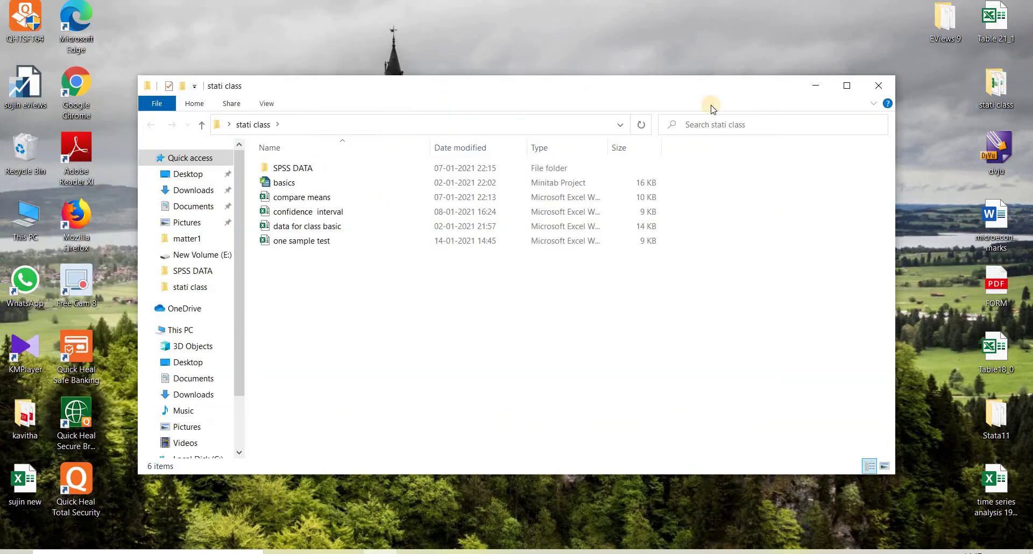
click(308, 241)
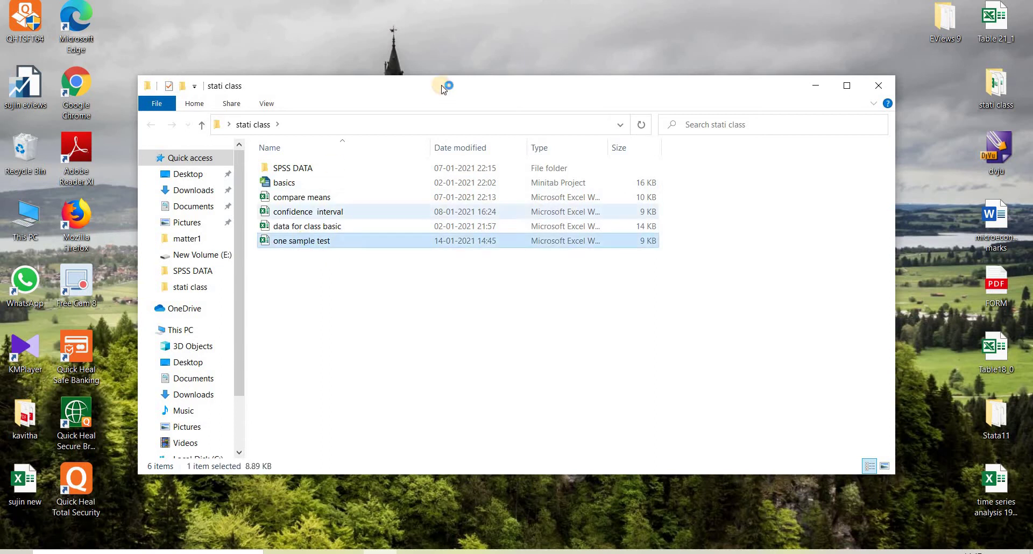
key(Return)
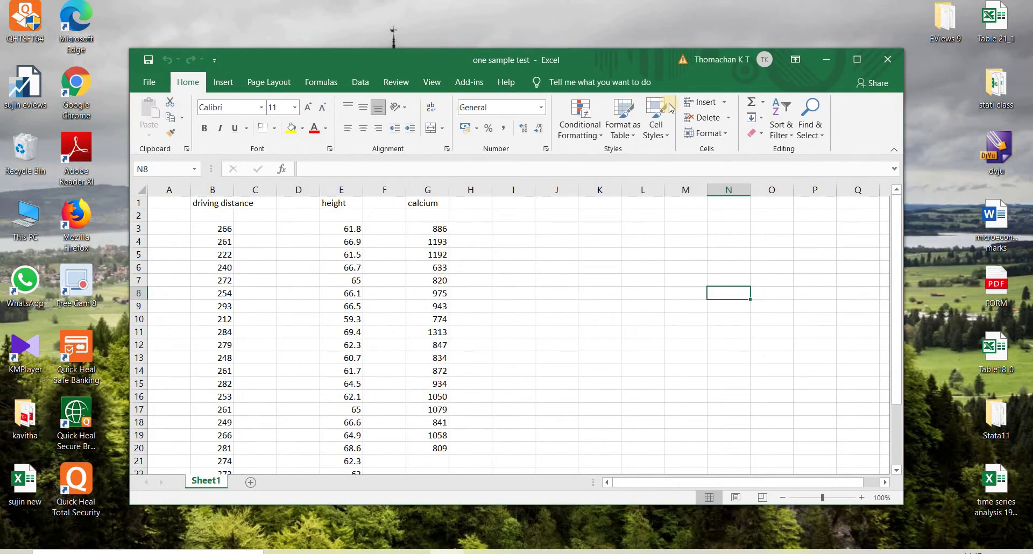
click(857, 60)
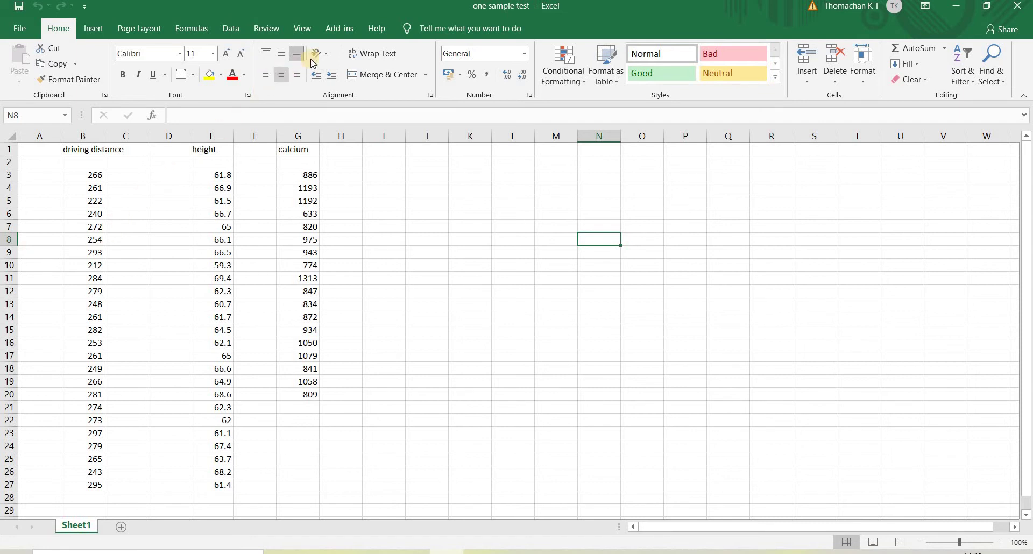
- Start a MegaStat Mean vs. Hypothesized Value test with the driving distance data in Sheet1 B3:B27 as input range
click(338, 29)
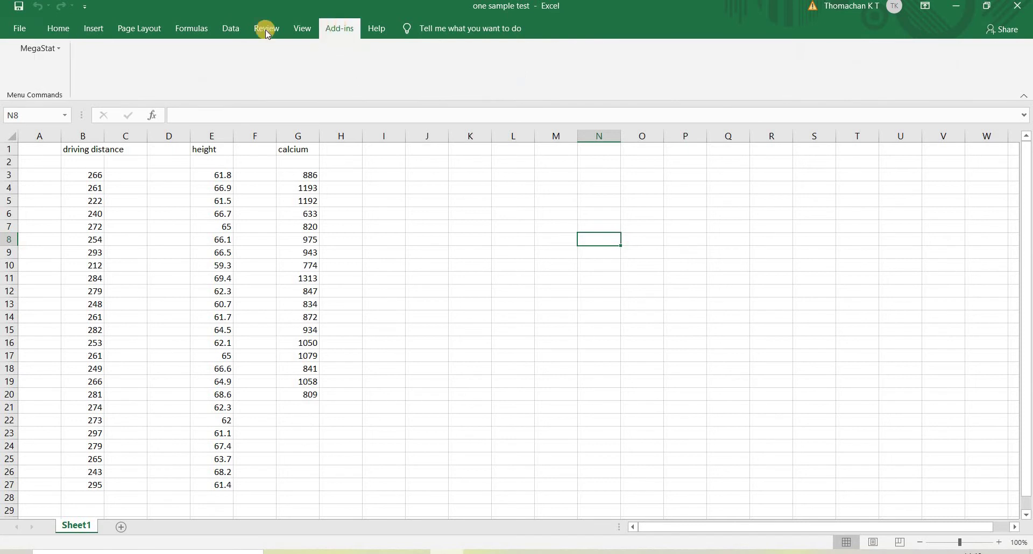
click(38, 48)
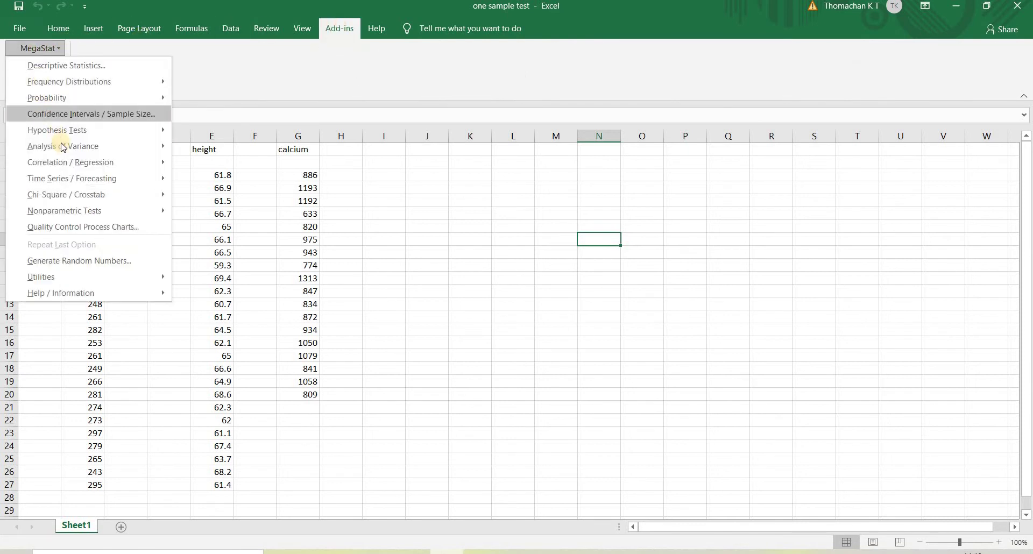
mouse_move(143, 131)
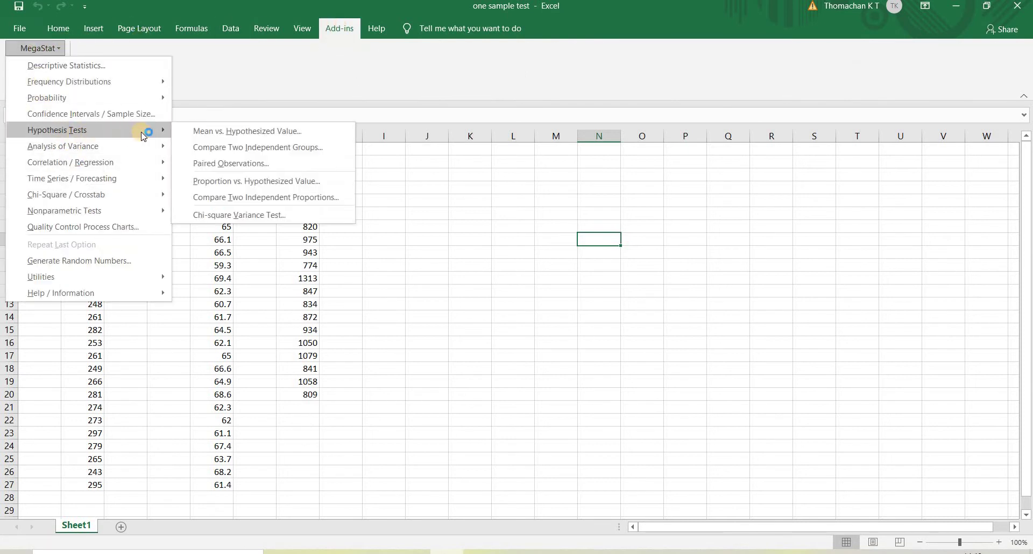
click(216, 135)
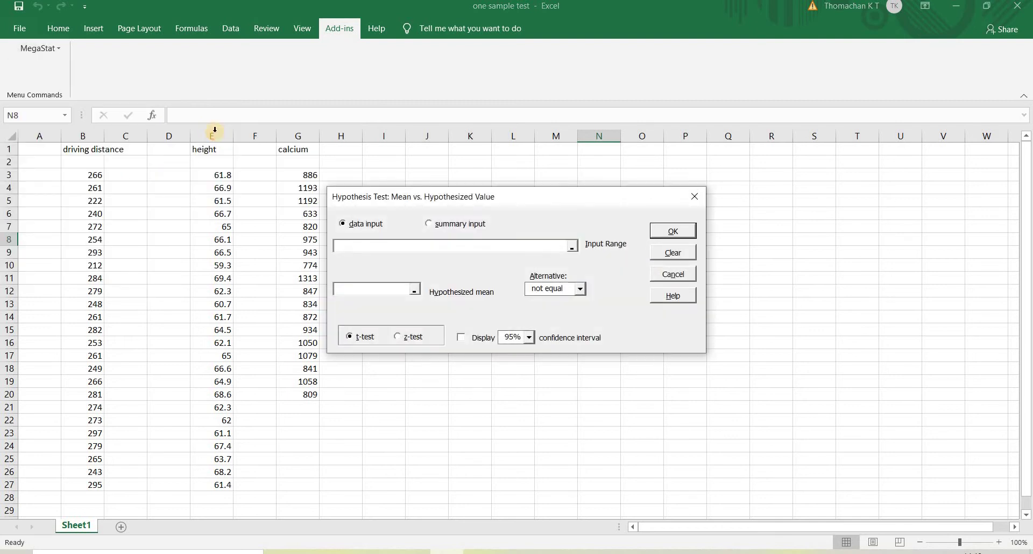
click(572, 247)
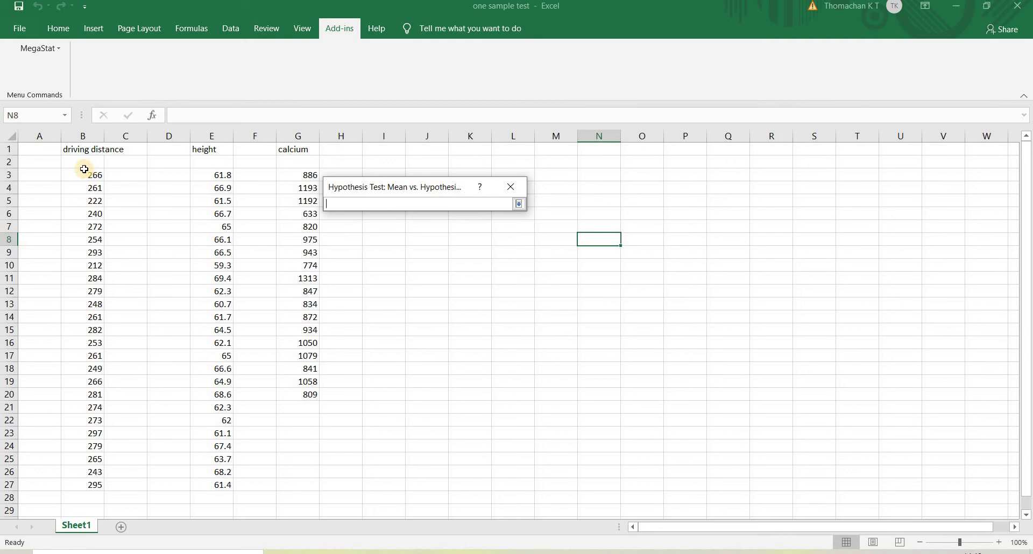
drag(84, 170, 79, 481)
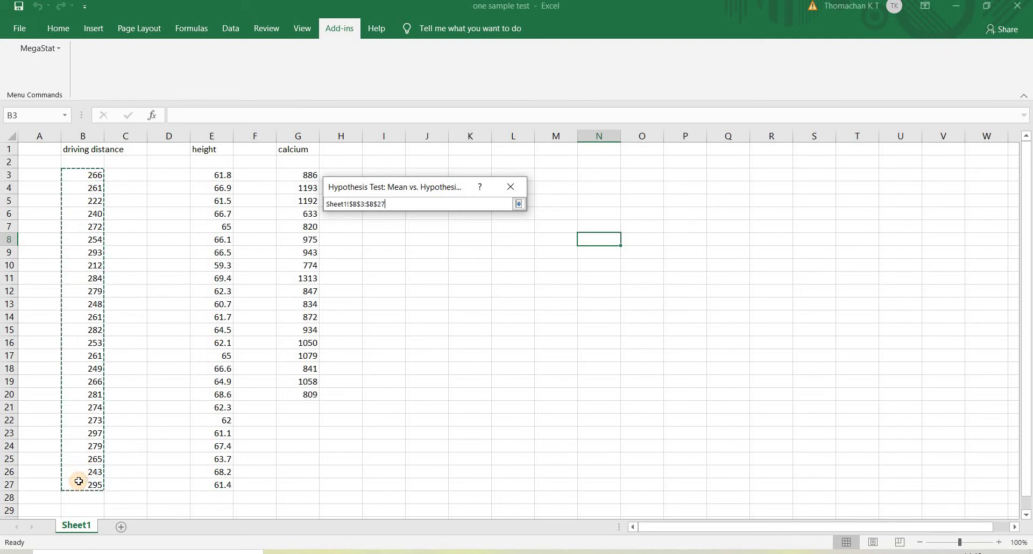
click(518, 204)
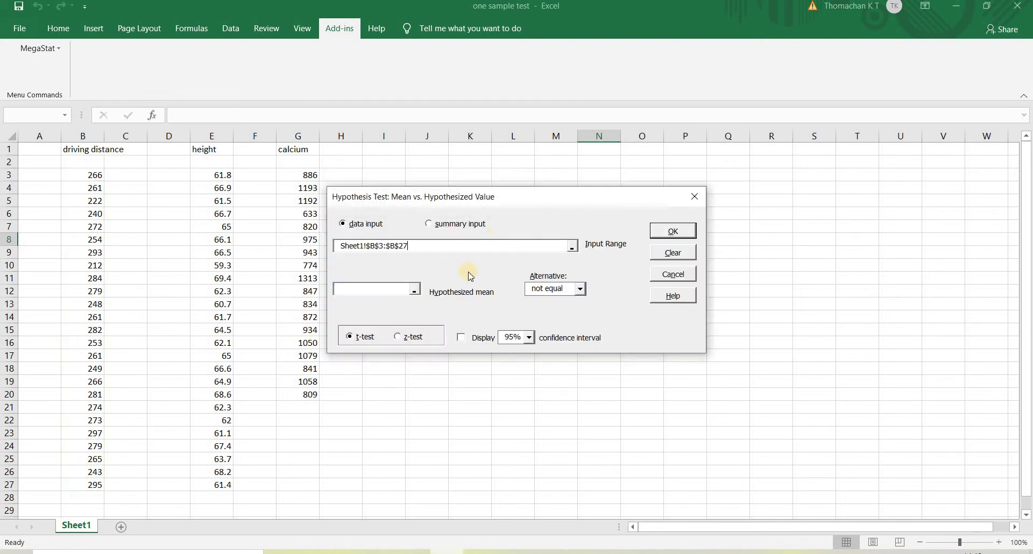
- Run the driving distance test as a z-test with hypothesized mean 275 and the "less than" alternative
click(374, 289)
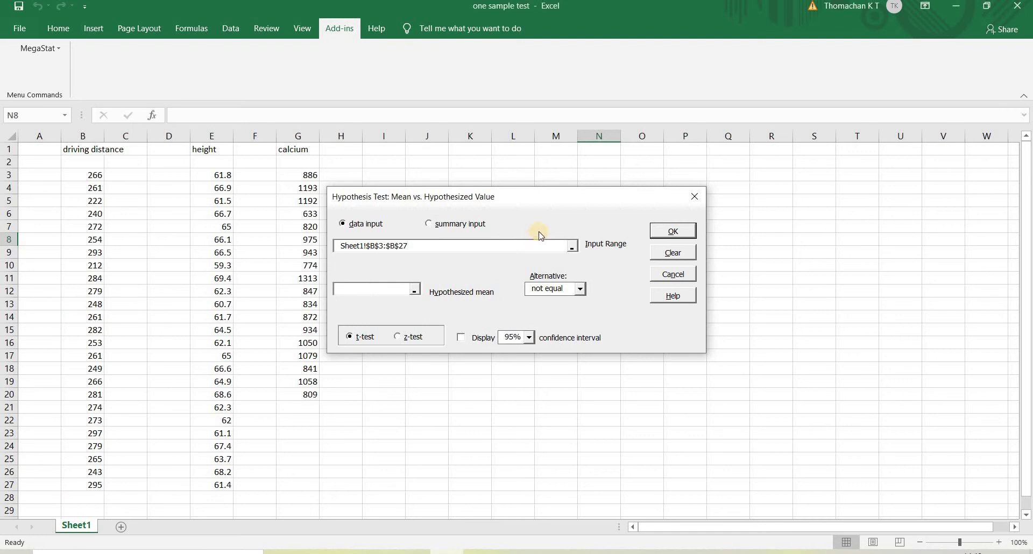
text(275)
click(579, 289)
click(564, 320)
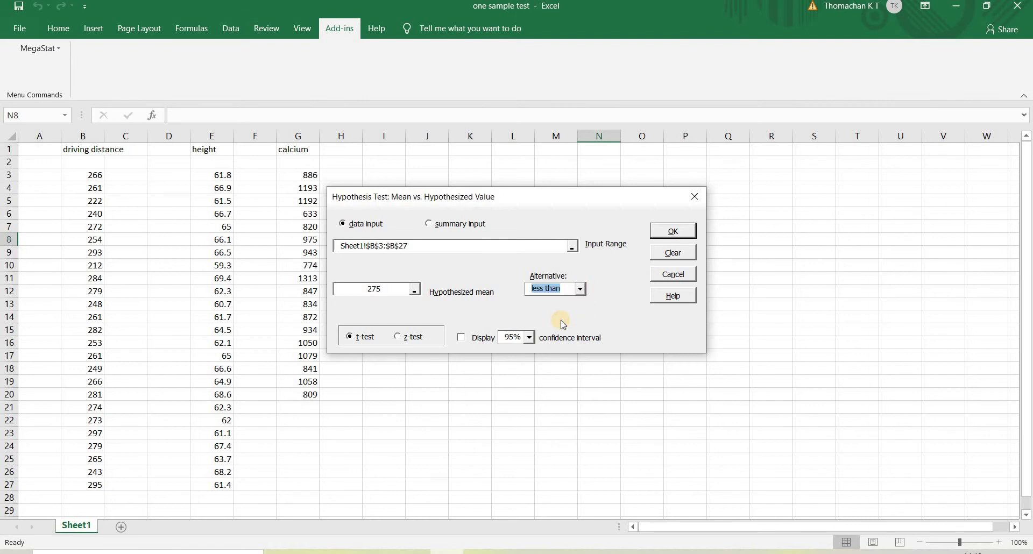
click(397, 337)
click(672, 235)
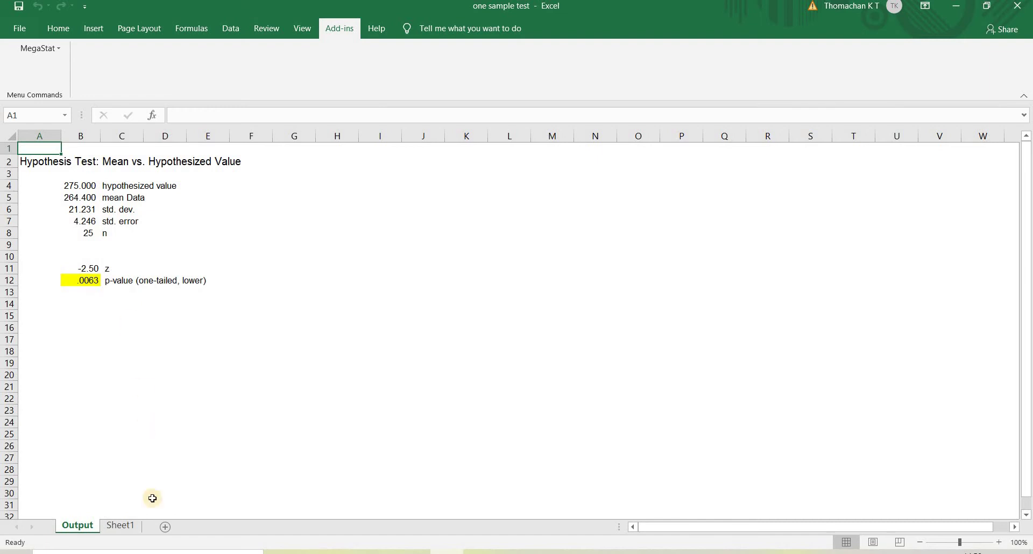
- Start another Mean vs. Hypothesized Value test from Sheet1, using the height data in E3:E27 as input range
click(120, 526)
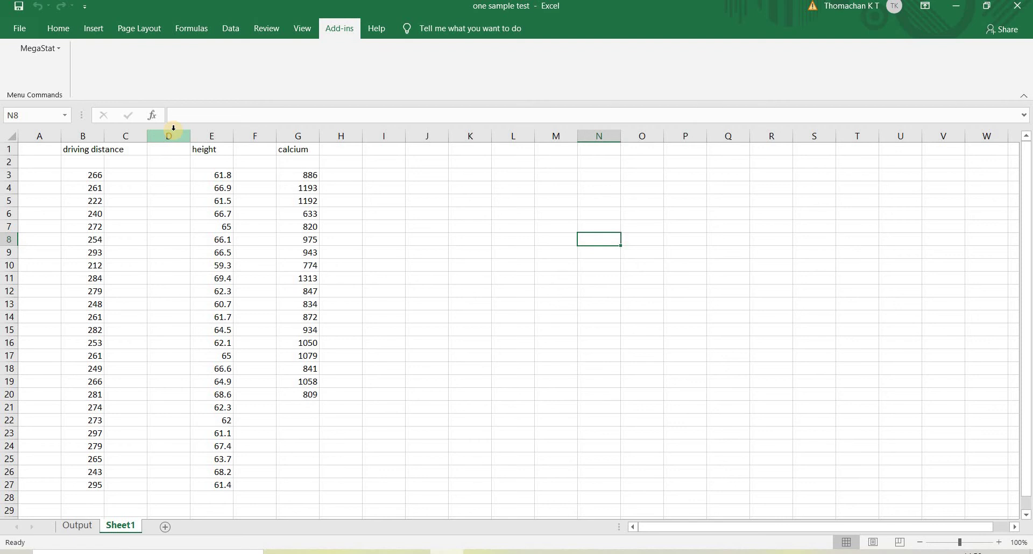
click(21, 50)
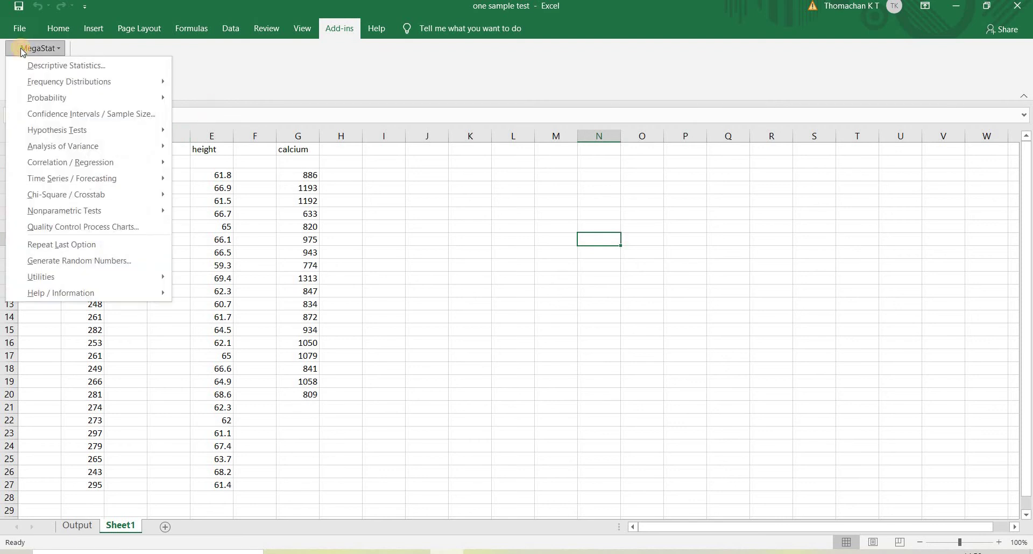
mouse_move(112, 131)
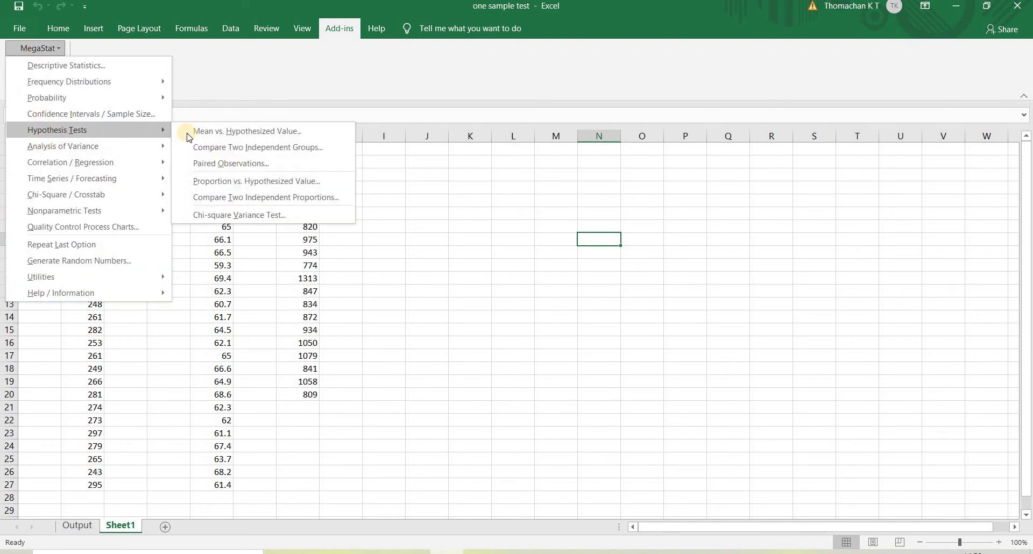
click(188, 131)
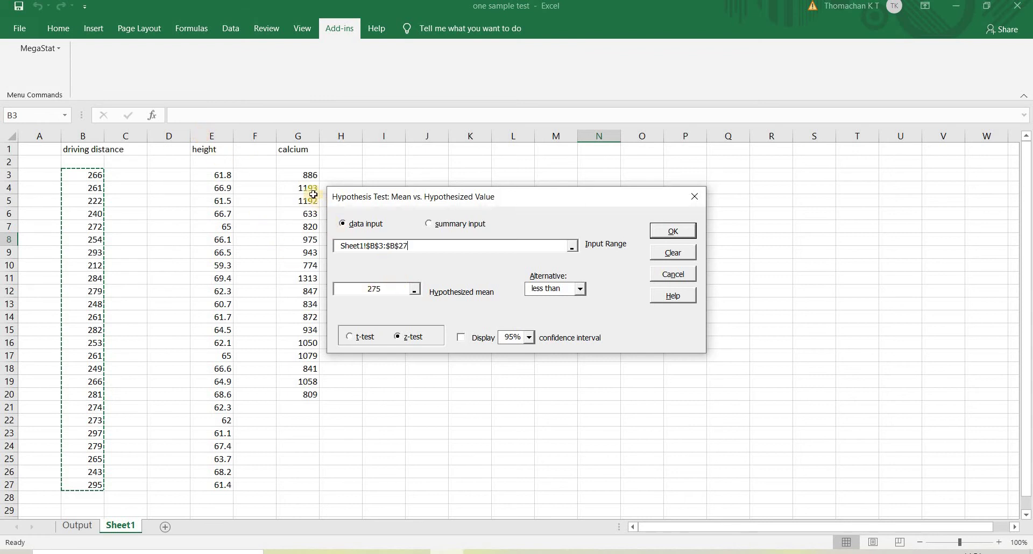
drag(212, 173, 203, 484)
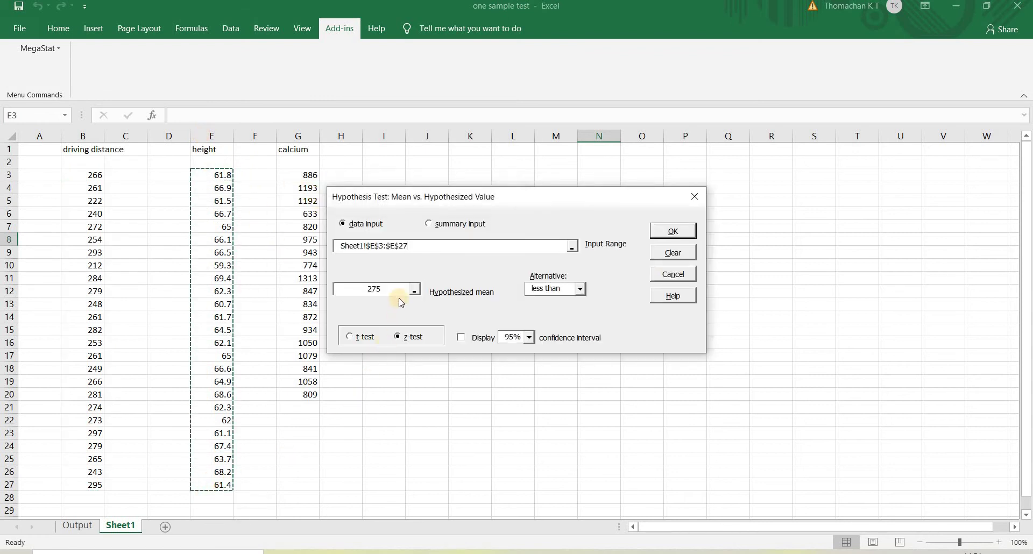
- Run the height z-test with hypothesized mean 62.6 and the "greater than" alternative
drag(392, 289, 351, 289)
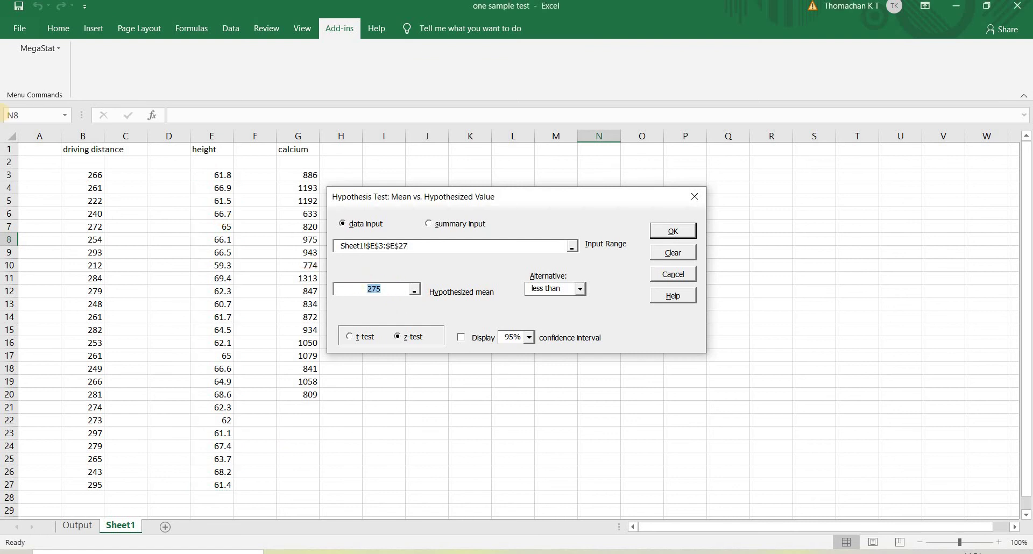
text(62.6)
click(579, 291)
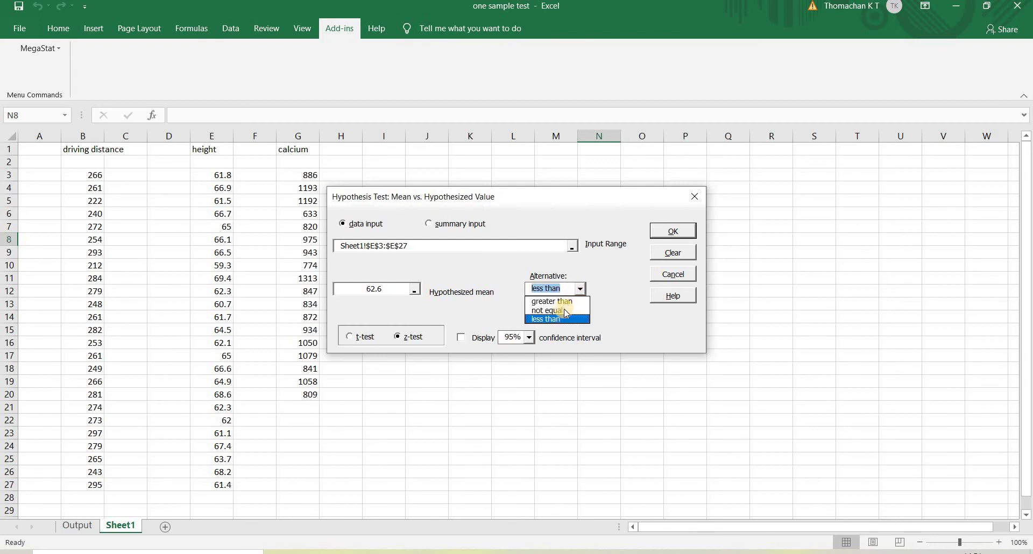
click(563, 315)
click(579, 289)
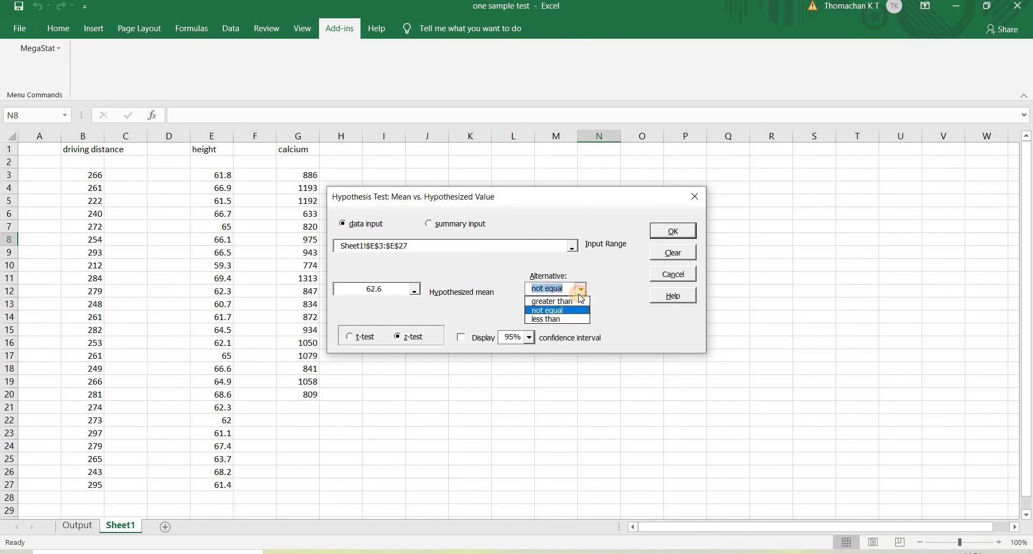
click(557, 304)
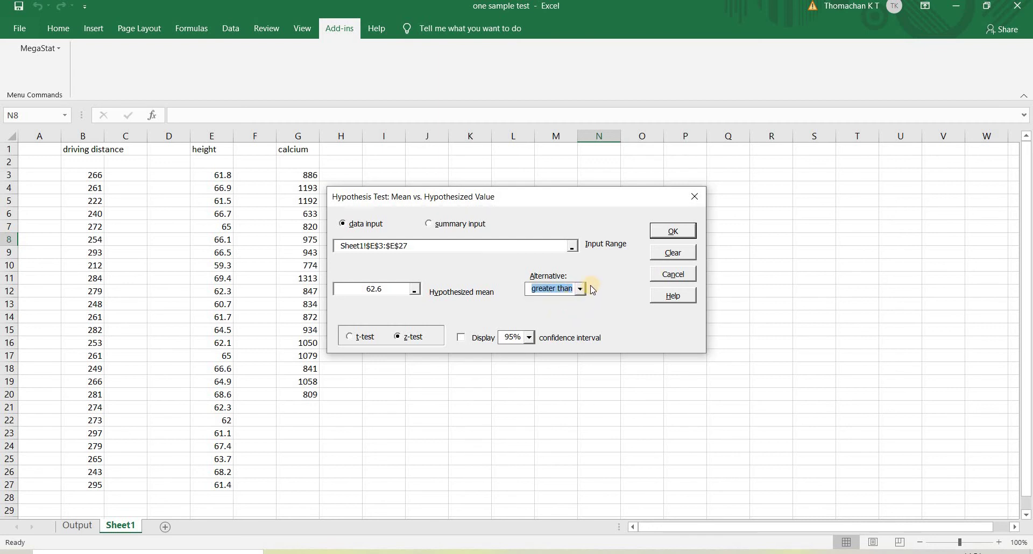
click(673, 231)
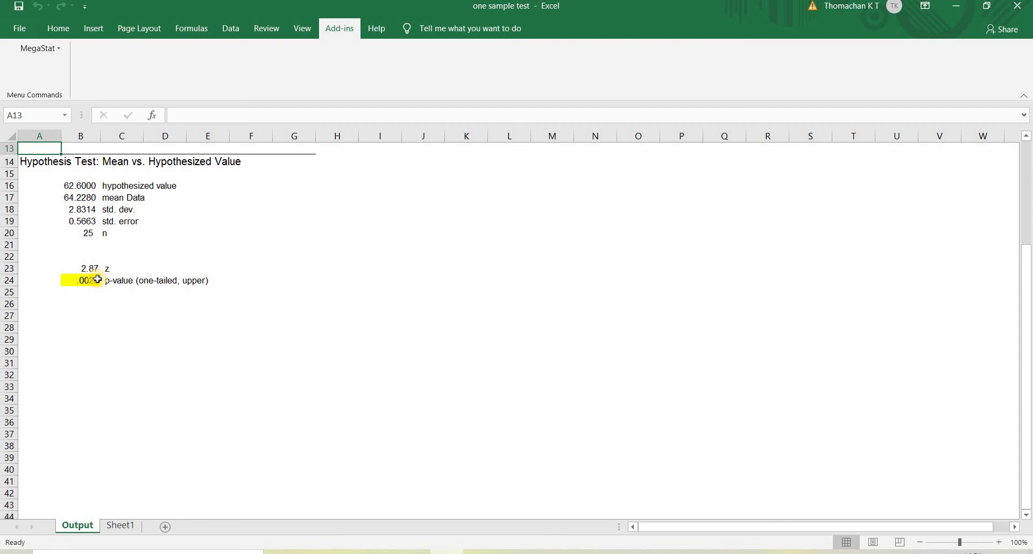
- Return to Sheet1 and start a Mean vs. Hypothesized Value test on the calcium data in G3:G20
click(121, 526)
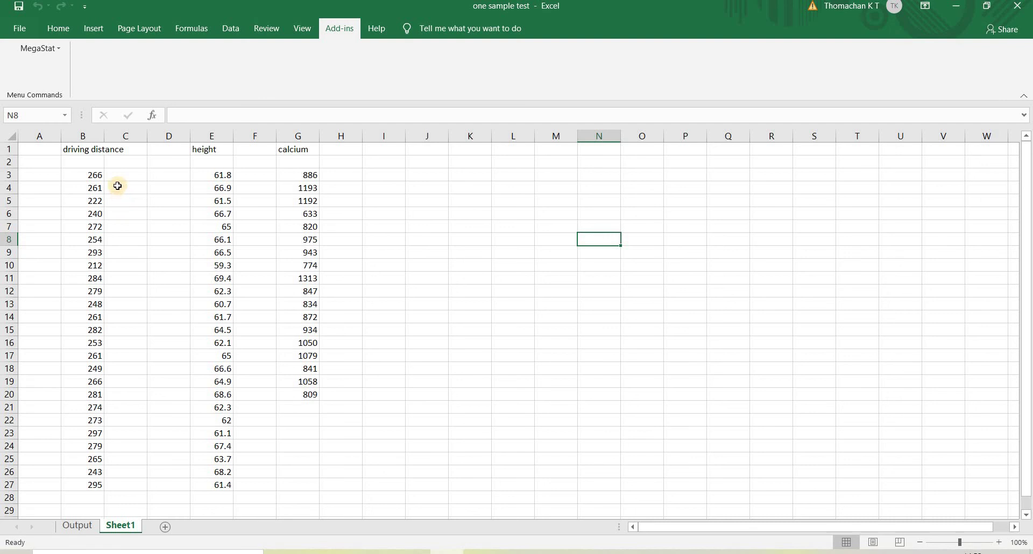
click(39, 49)
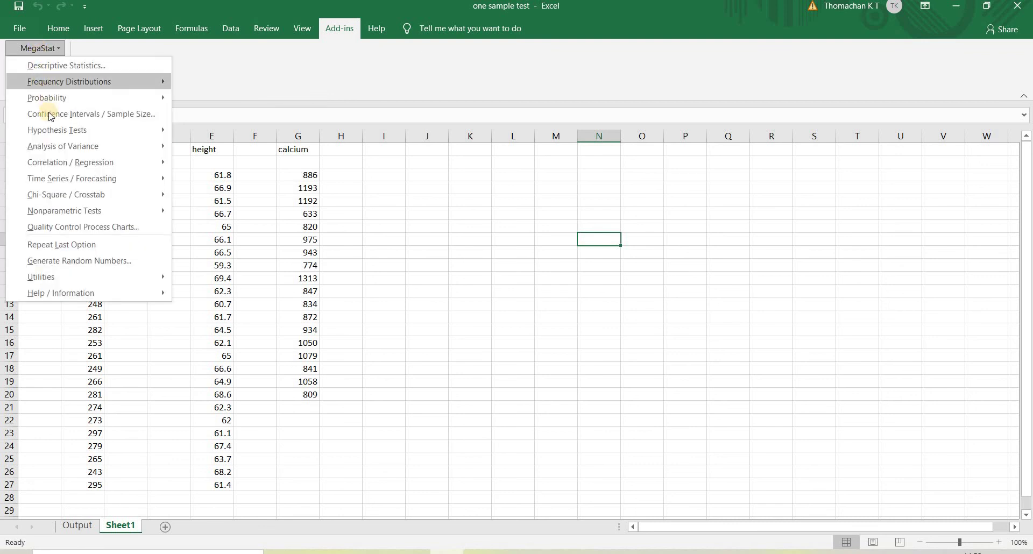
mouse_move(147, 132)
click(213, 131)
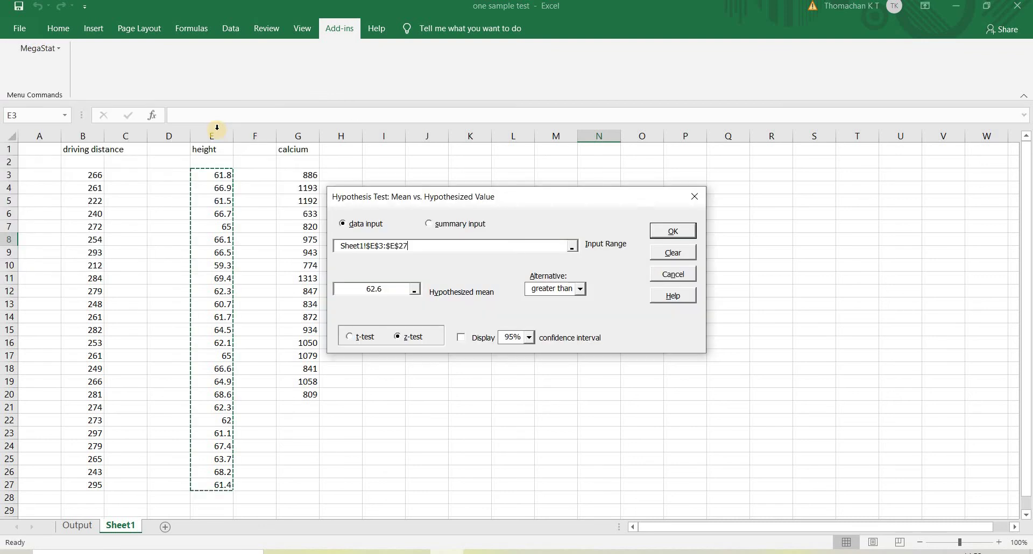
drag(298, 173, 300, 394)
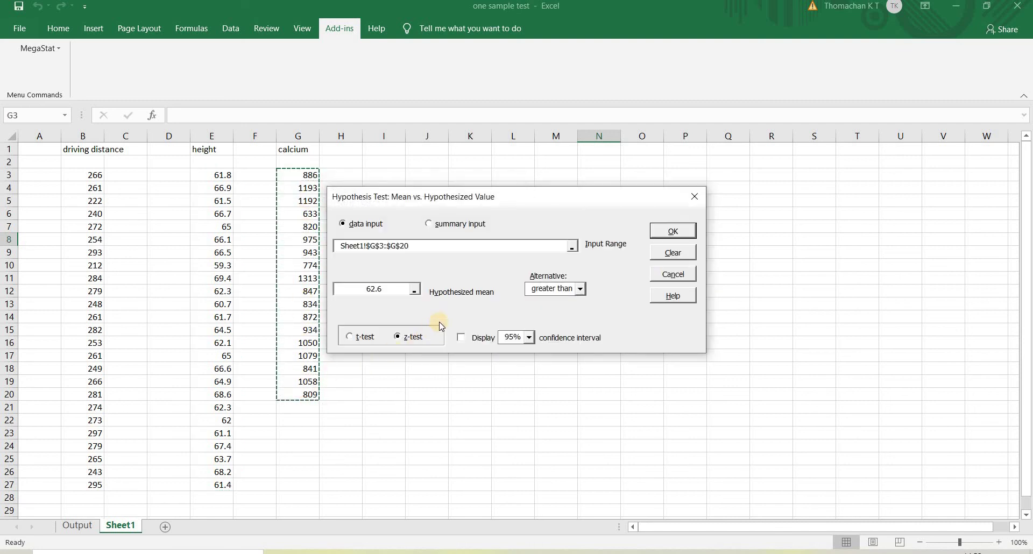
- Run the calcium z-test with hypothesized mean 1000 and the "less than" alternative
click(415, 290)
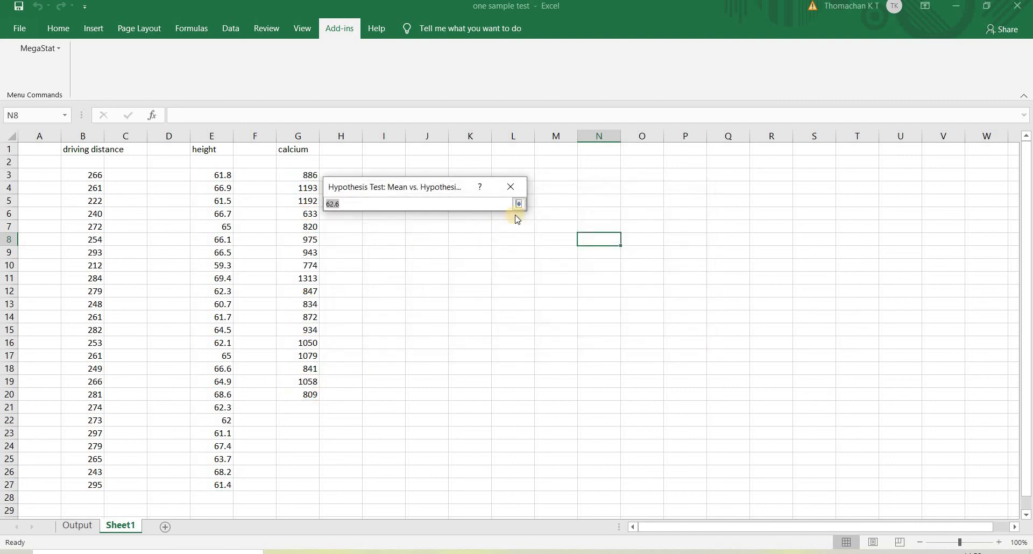
click(519, 203)
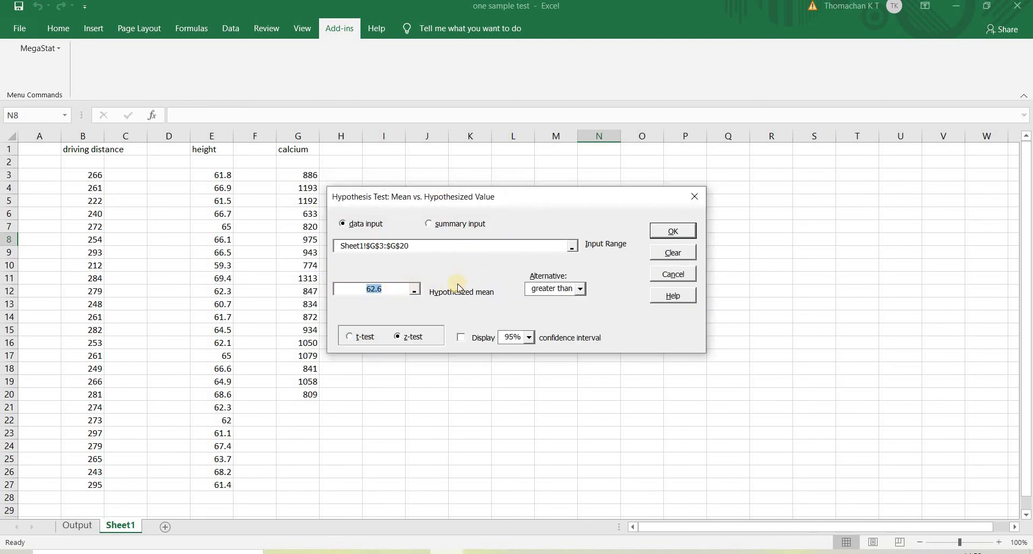
text(1000)
click(580, 288)
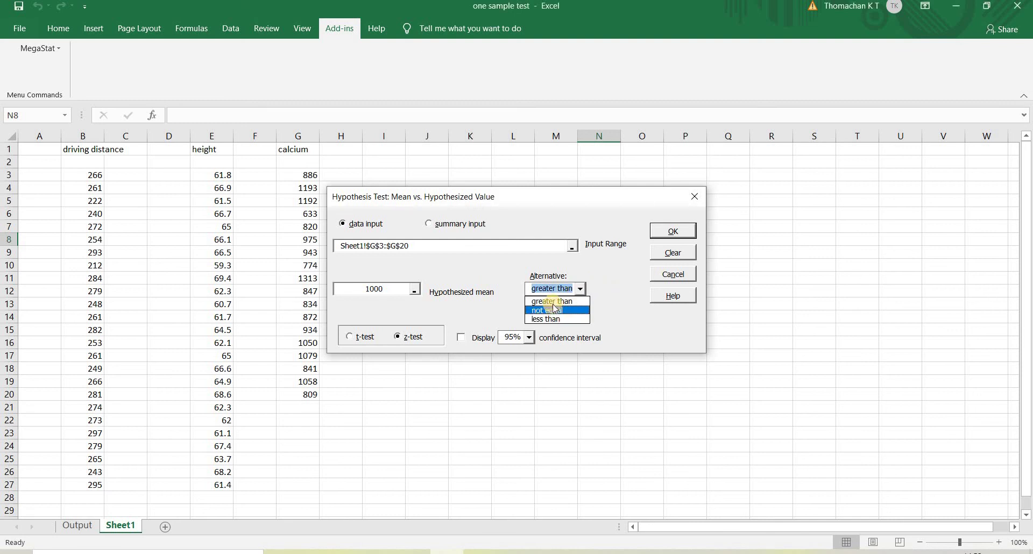
click(554, 319)
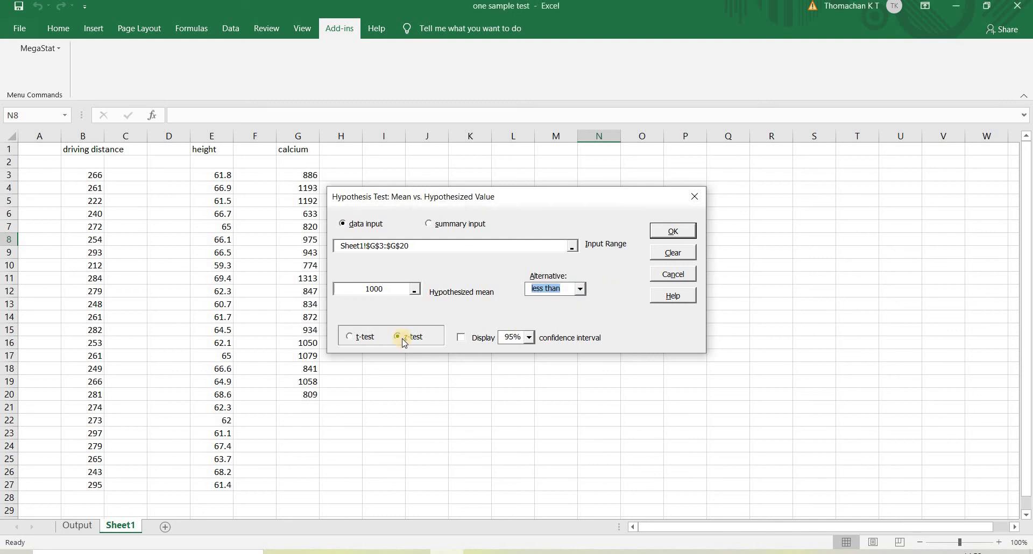
click(670, 230)
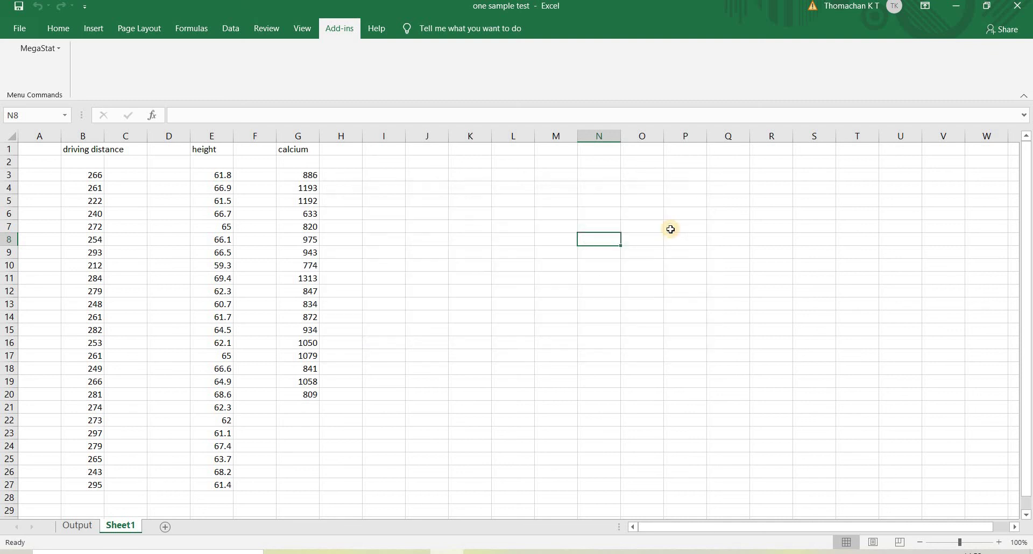